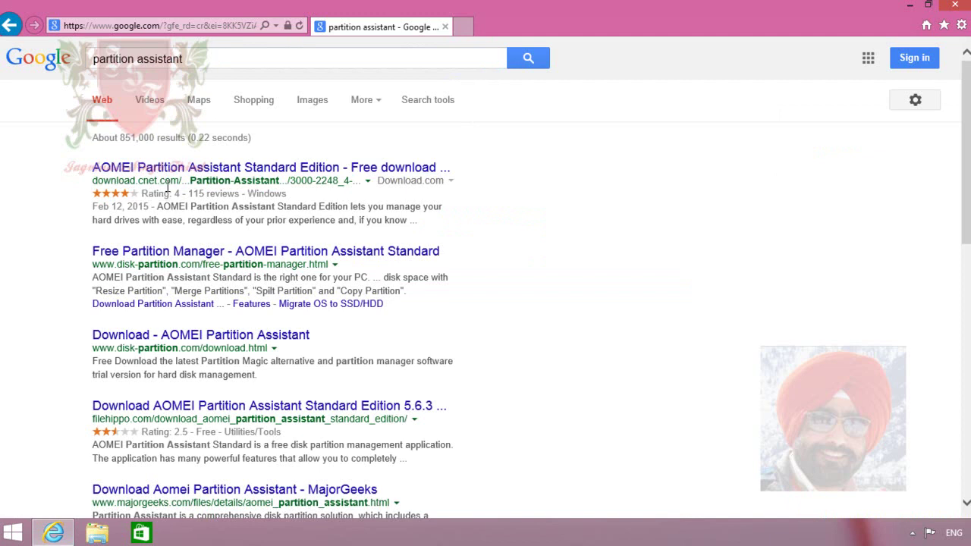
Open the CNET result for AOMEI Partition Assistant Standard Edition in a new tab and start its download.
right_click(265, 176)
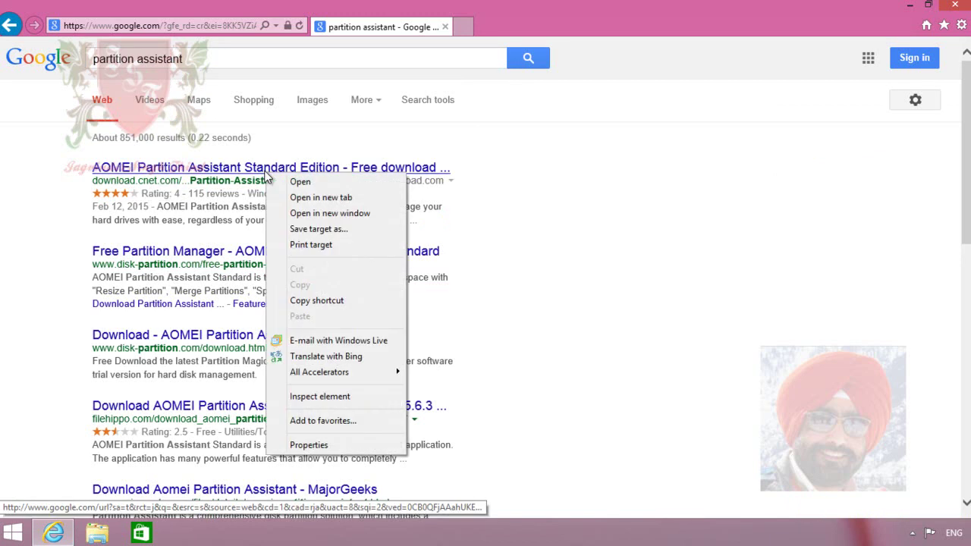
click(321, 197)
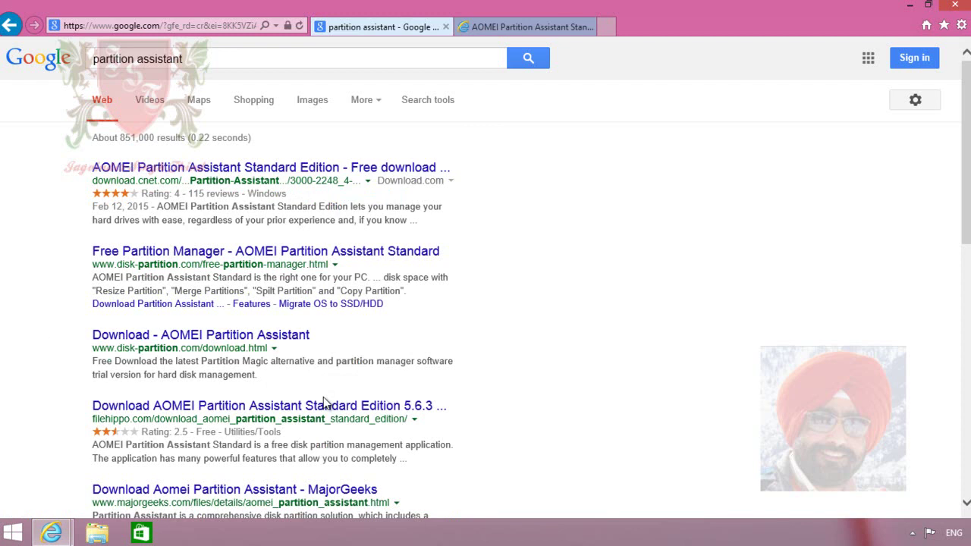
click(499, 28)
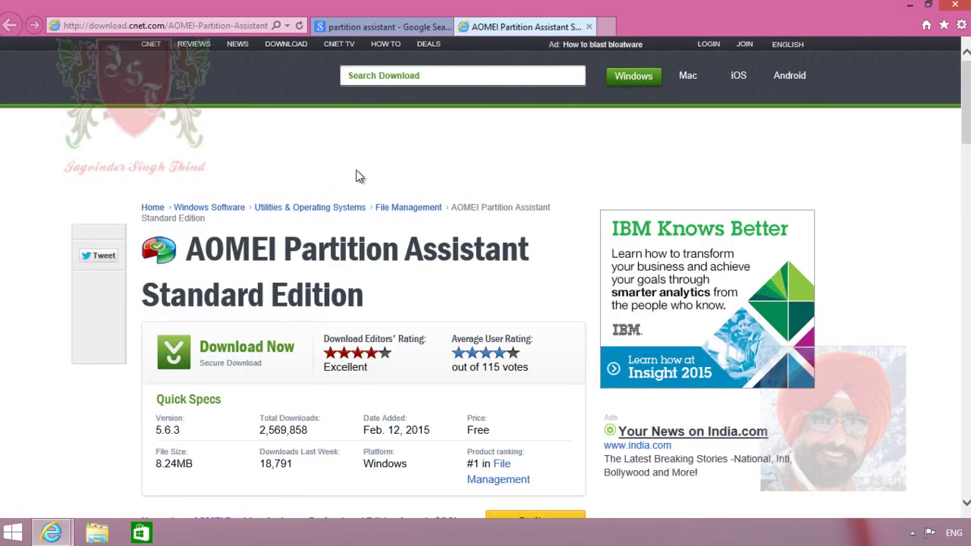
scroll(359, 241, down, 1)
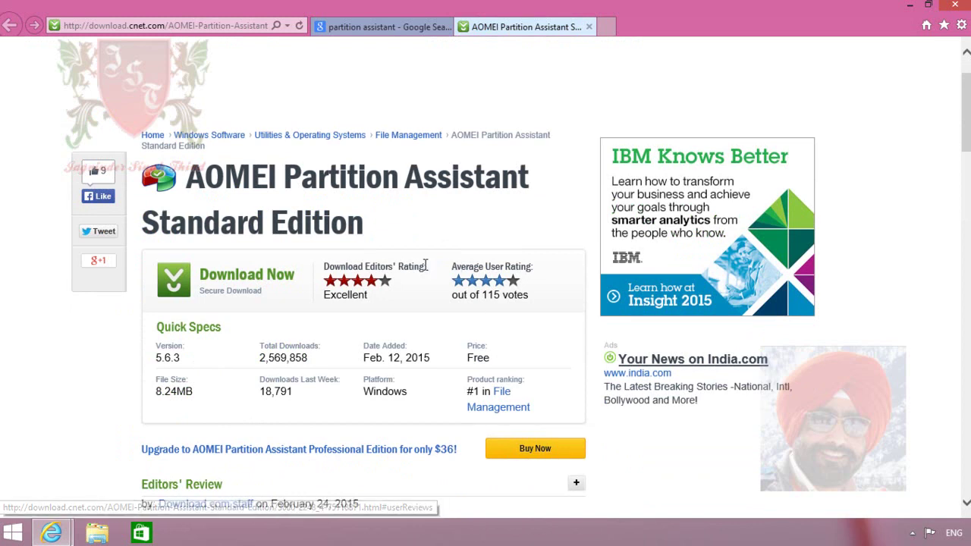
click(242, 281)
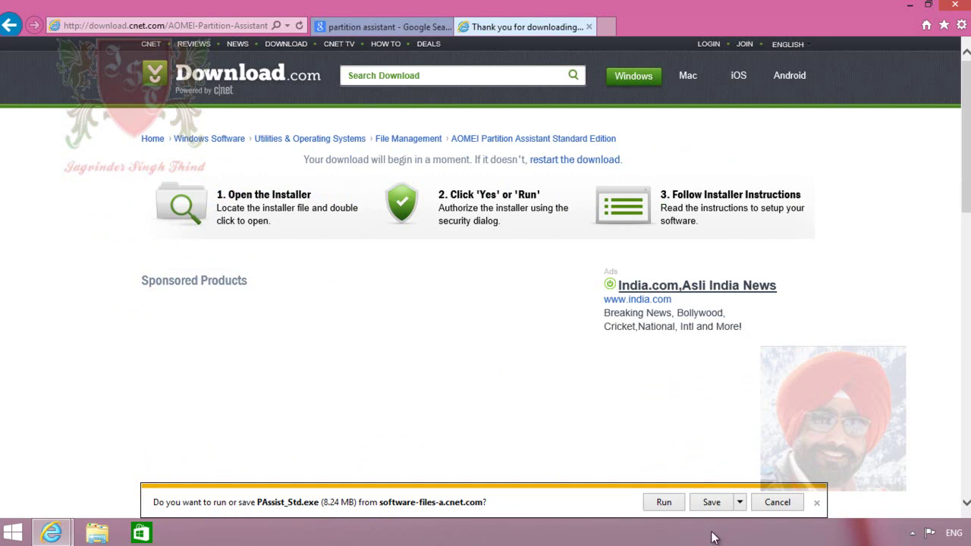
Try to save the PAssist_Std installer to the Desktop, cancel the save, and close the browser with all its tabs.
click(740, 503)
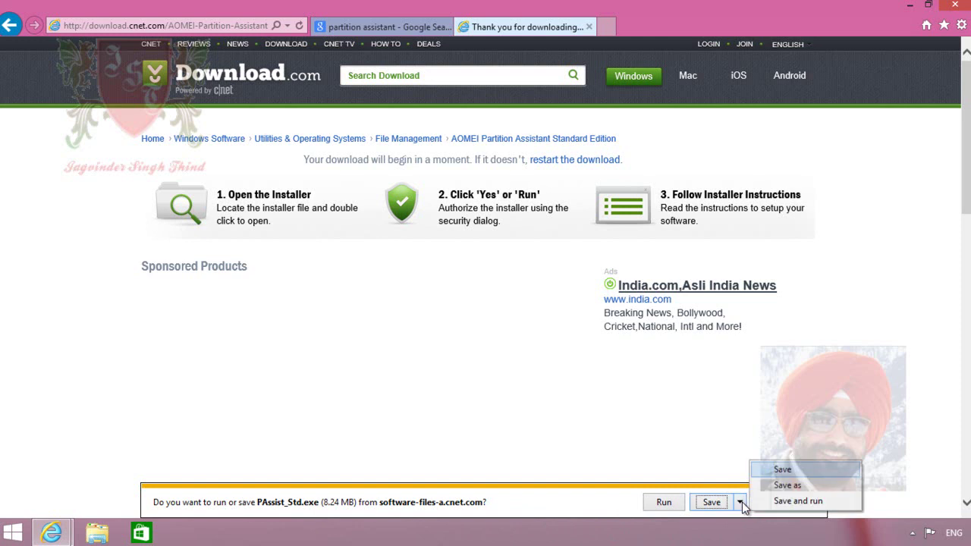
click(787, 485)
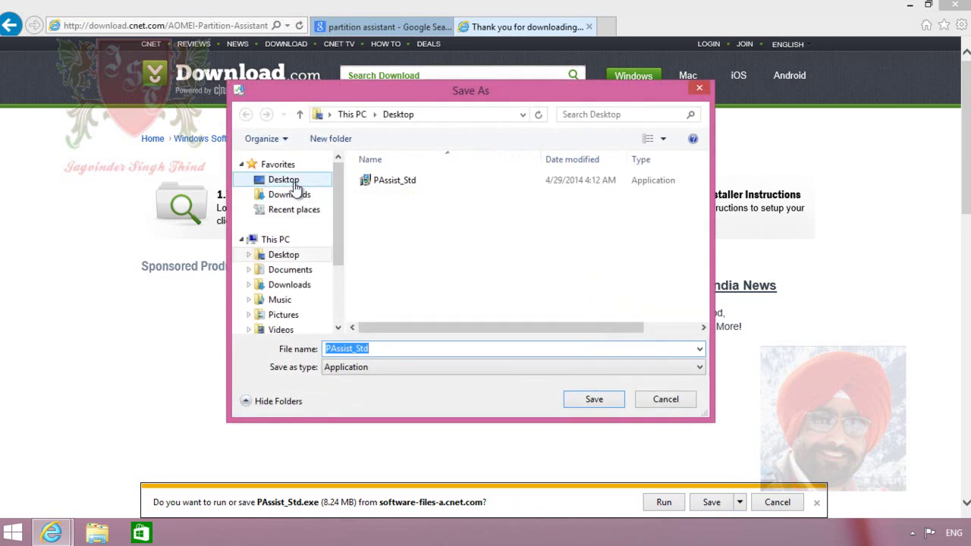
click(293, 183)
scroll(566, 319, down, 1)
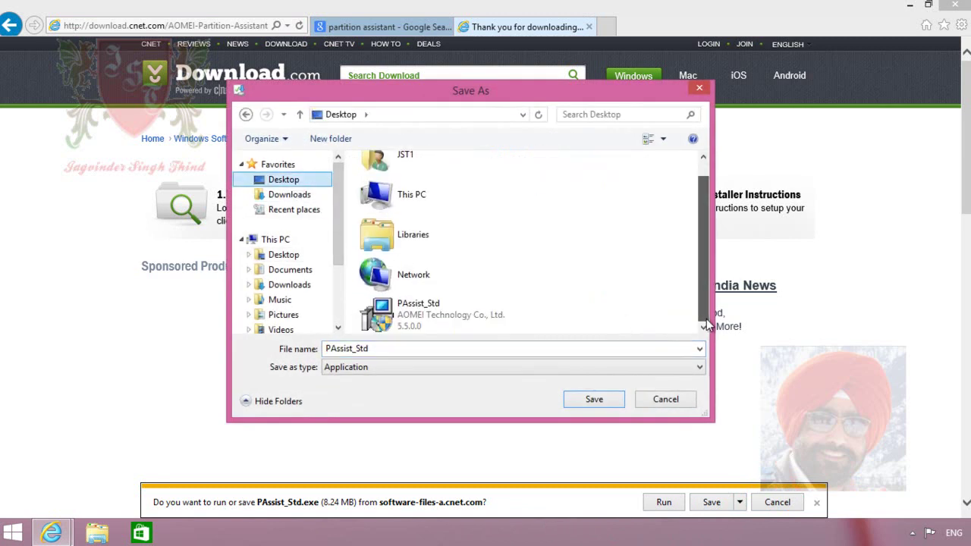
click(666, 400)
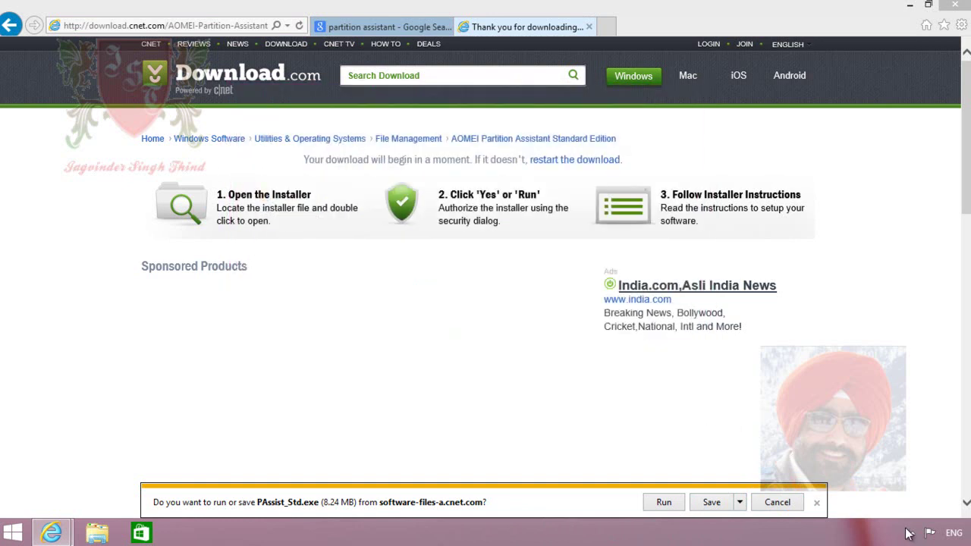
click(954, 5)
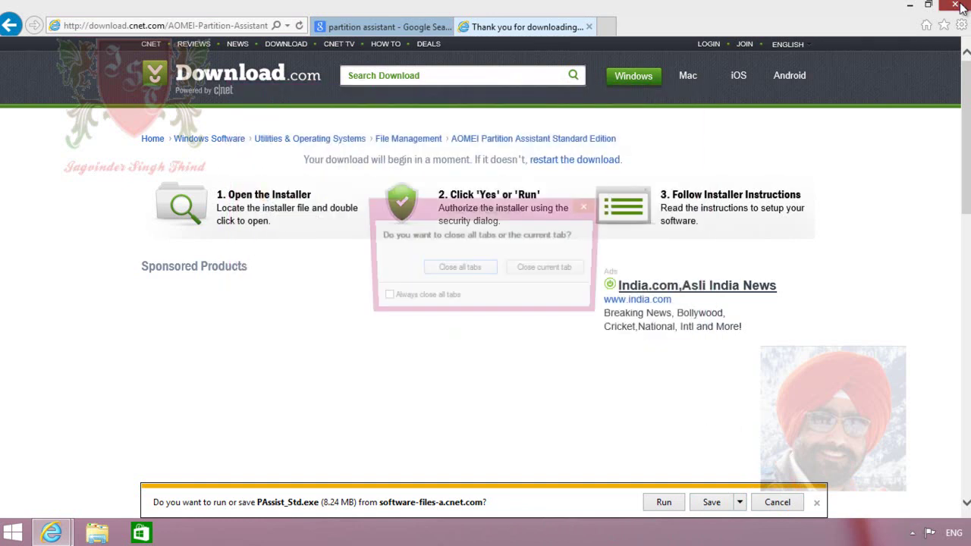
click(455, 270)
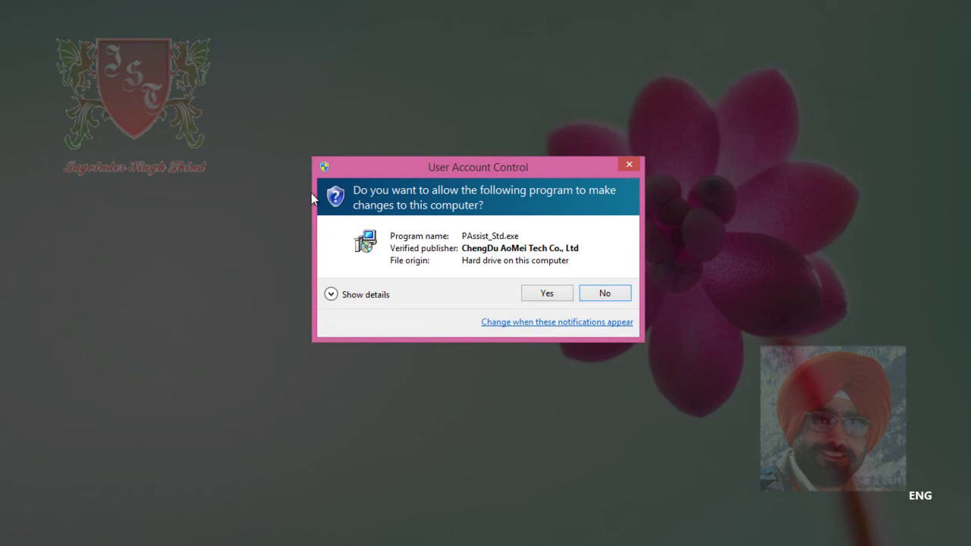
Allow the PAssist_Std installer to run, choose English as the setup language, and accept the license agreement.
click(546, 293)
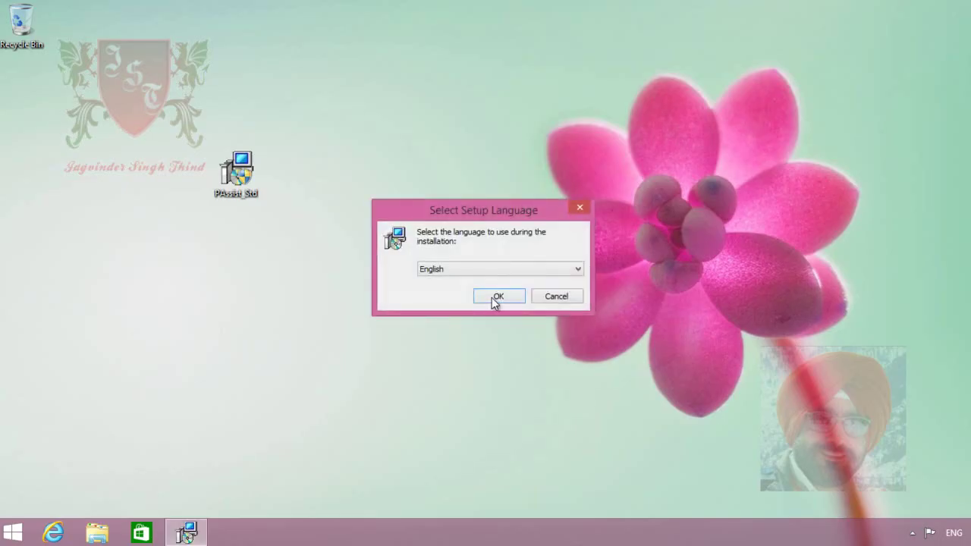
click(493, 296)
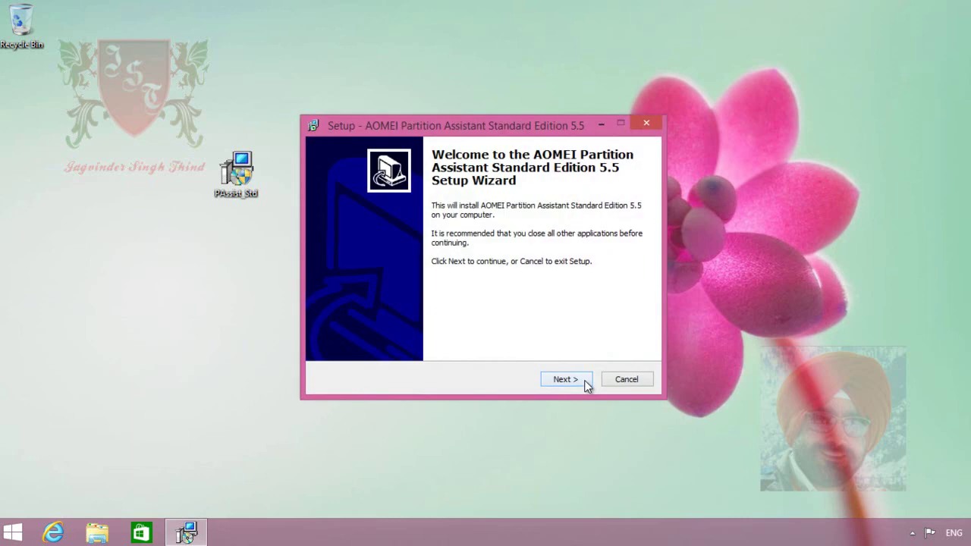
click(569, 375)
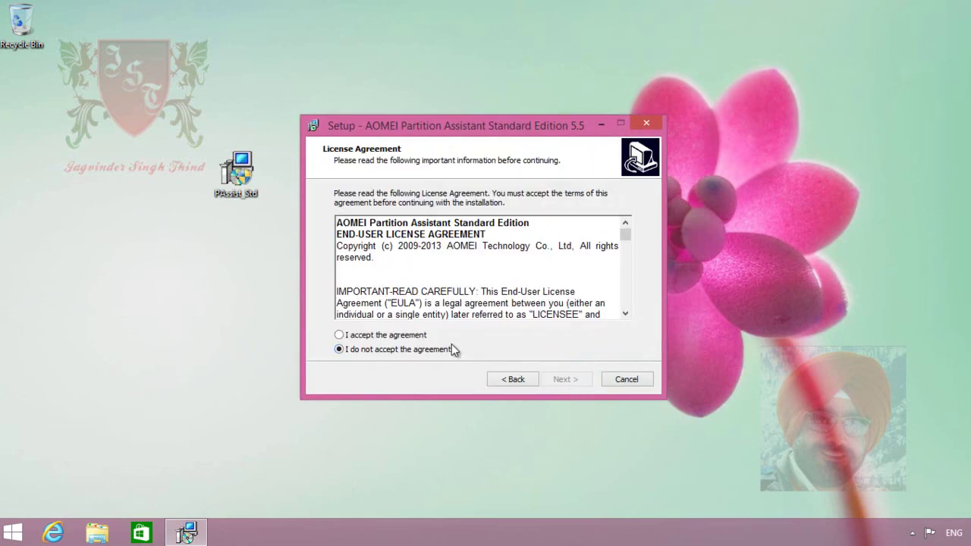
click(408, 336)
click(575, 381)
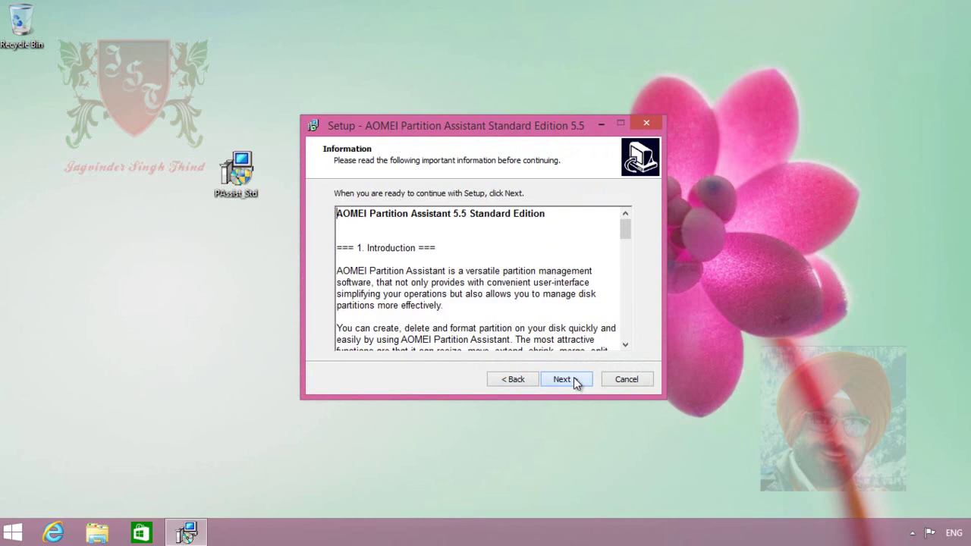
Install the program in the default folder with a desktop icon, and finish by running it without the partition tutorials.
click(574, 381)
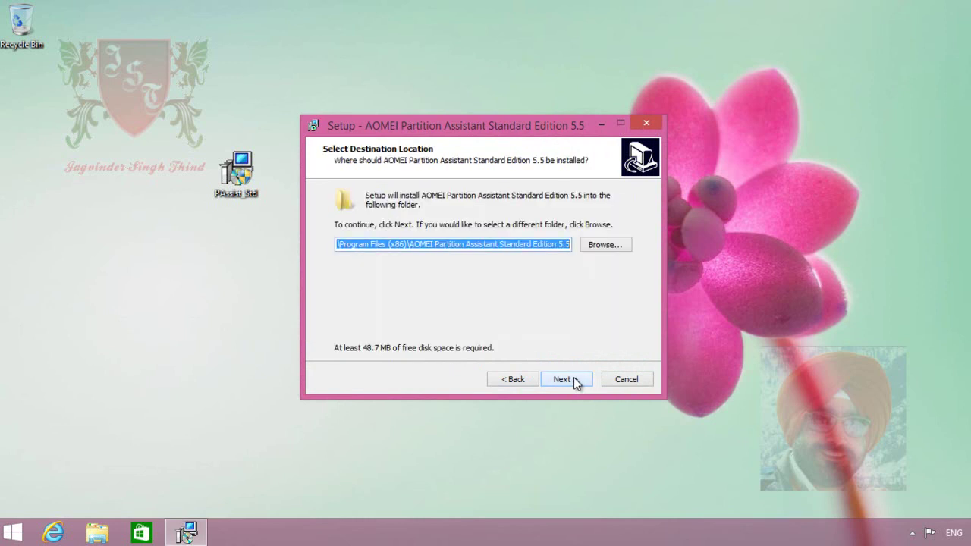
click(575, 381)
click(575, 381)
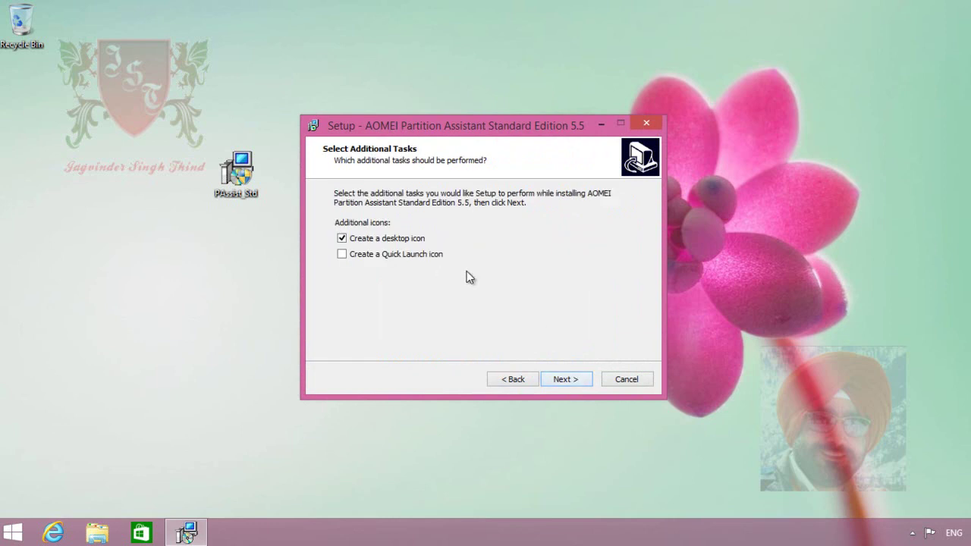
click(578, 377)
click(578, 379)
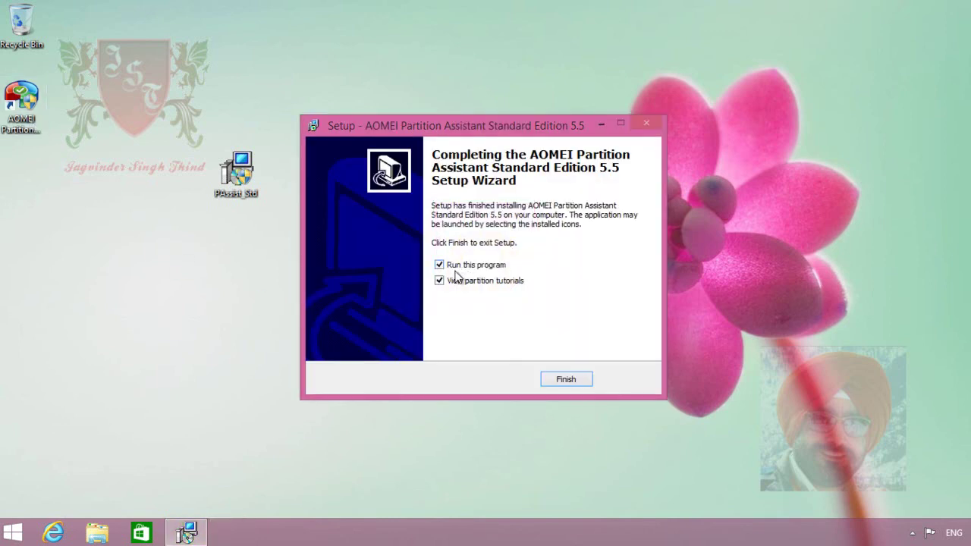
click(439, 281)
click(576, 378)
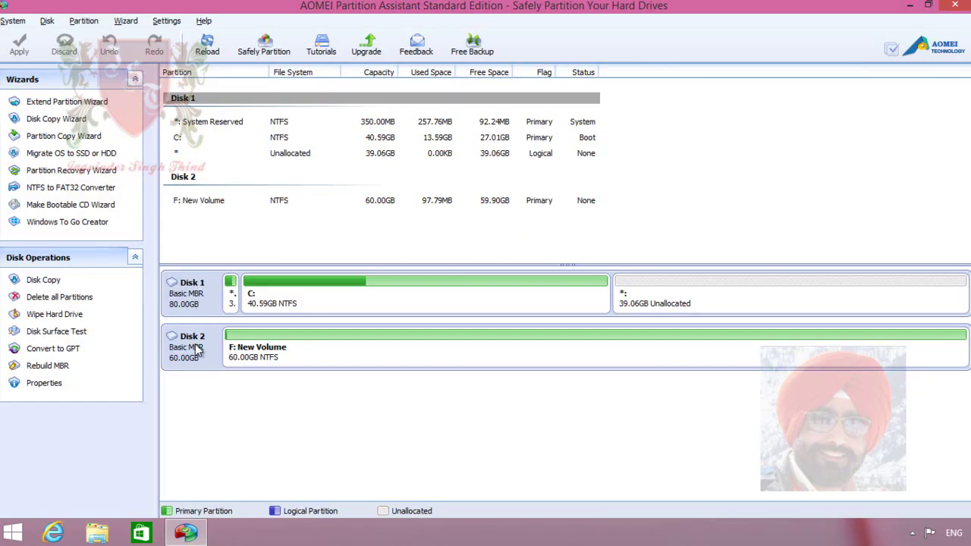
Inspect the My Data folder on New Volume (F:), view its JST HTML file, and return to the partition manager.
click(97, 534)
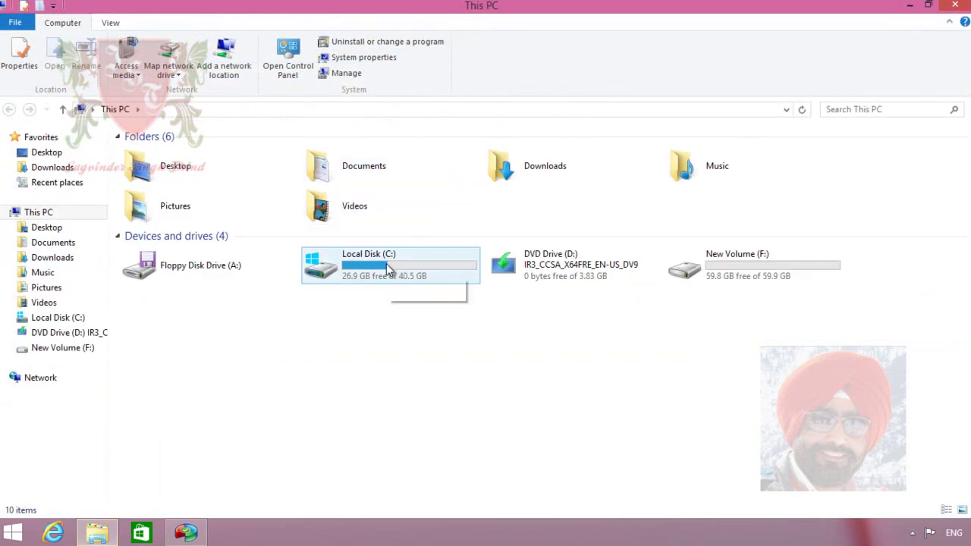
double_click(797, 252)
double_click(170, 154)
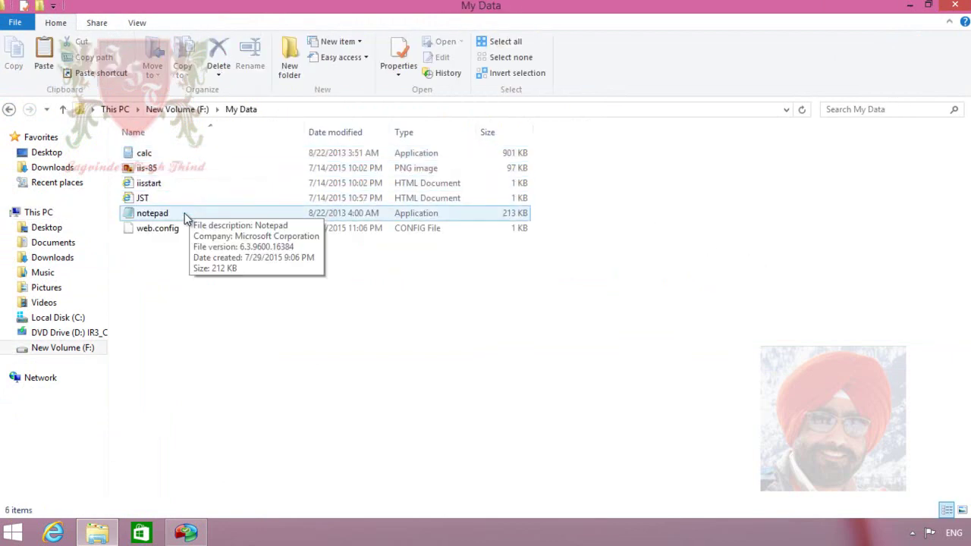
click(160, 201)
double_click(160, 202)
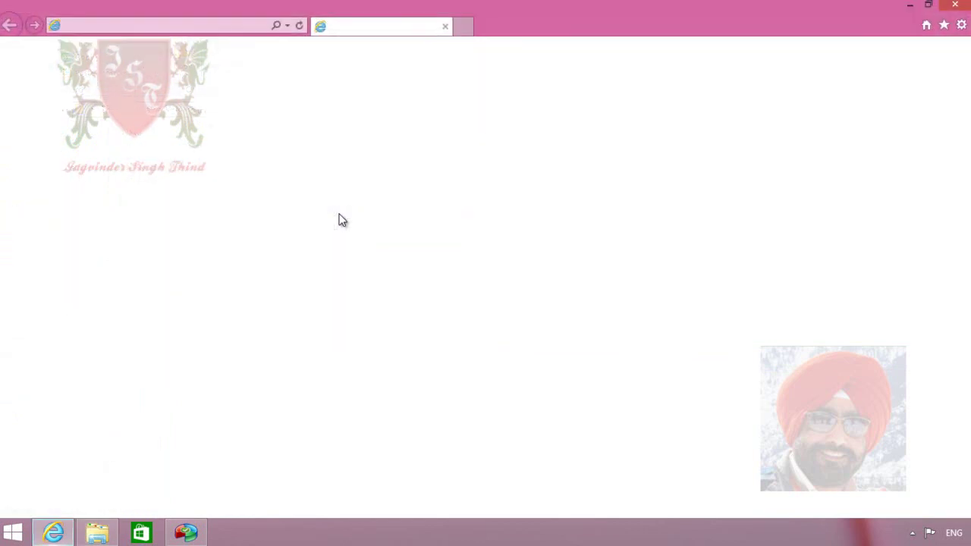
click(965, 6)
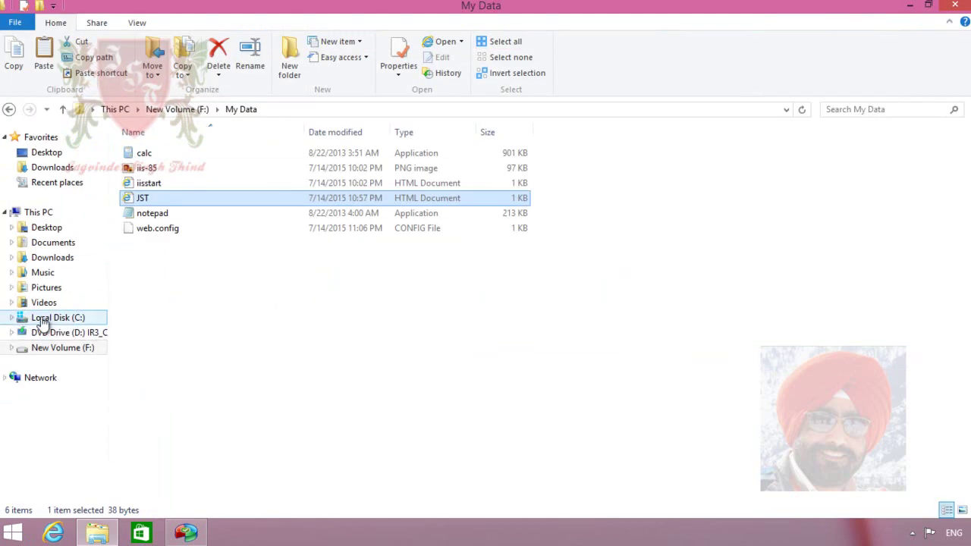
click(39, 214)
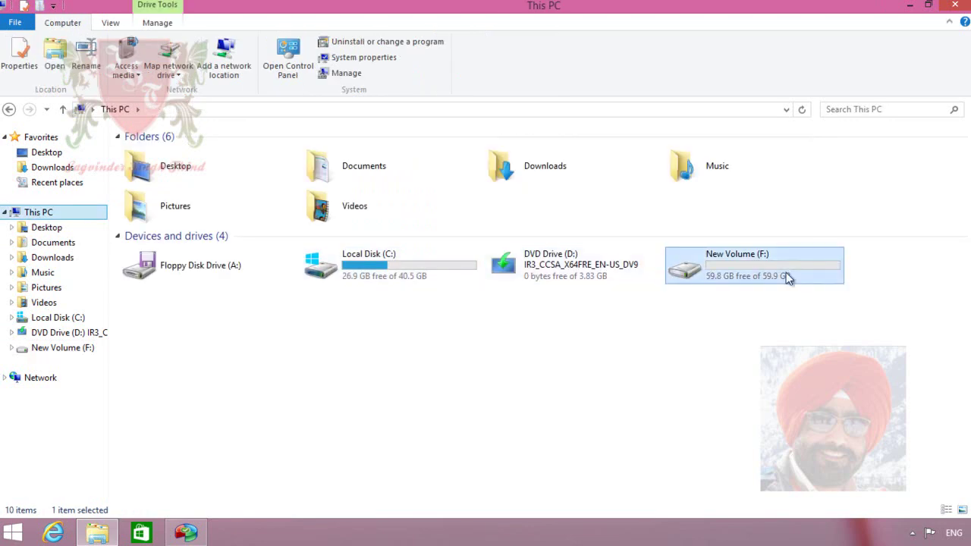
click(910, 6)
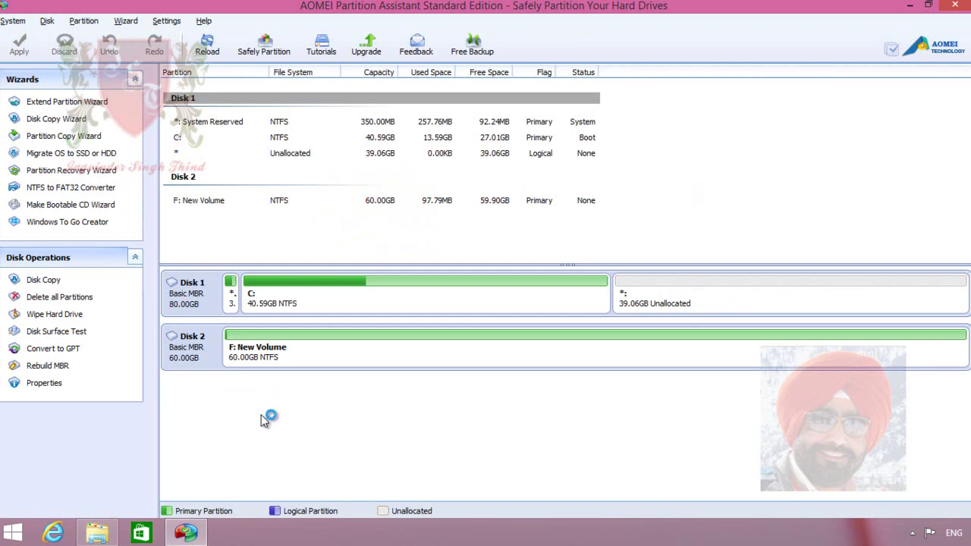
Queue the conversion of Disk 2 from MBR to GPT.
right_click(211, 362)
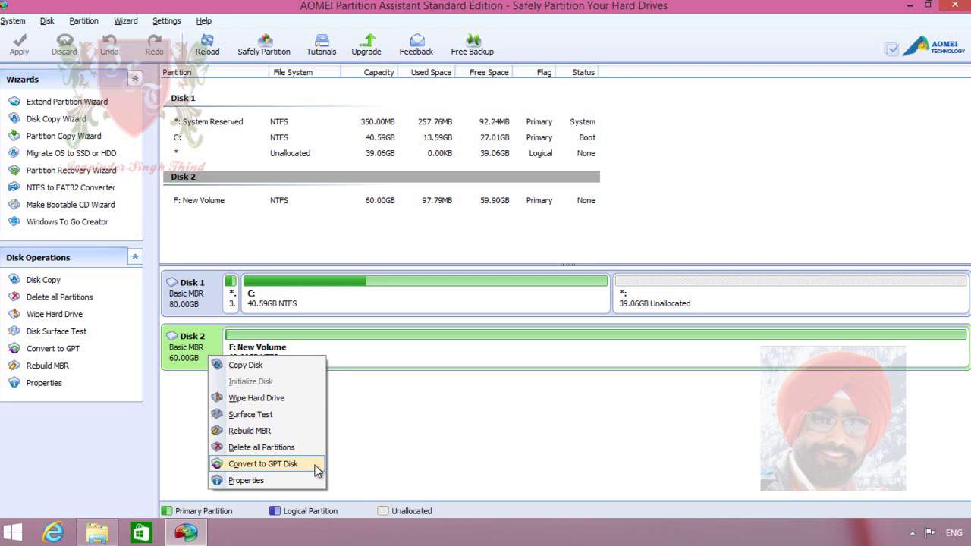
right_click(210, 357)
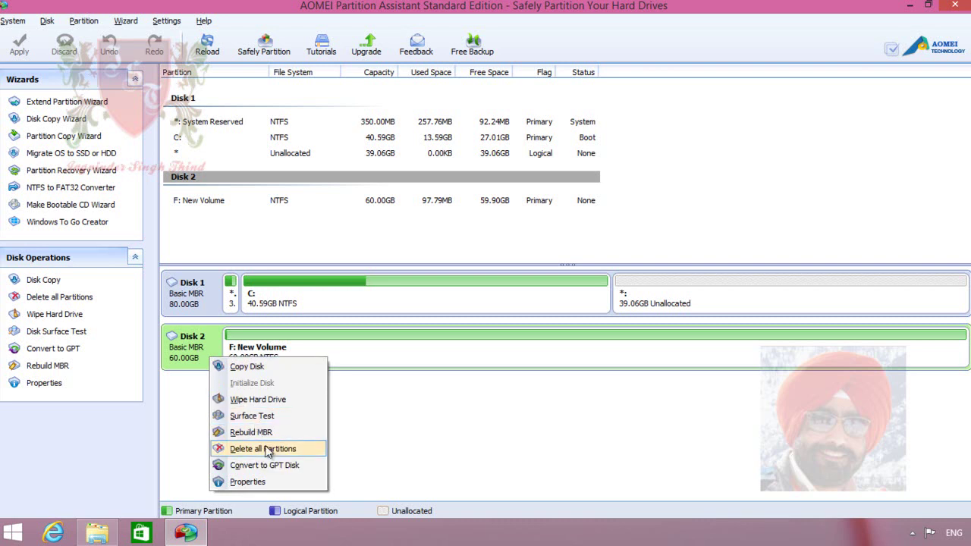
click(298, 465)
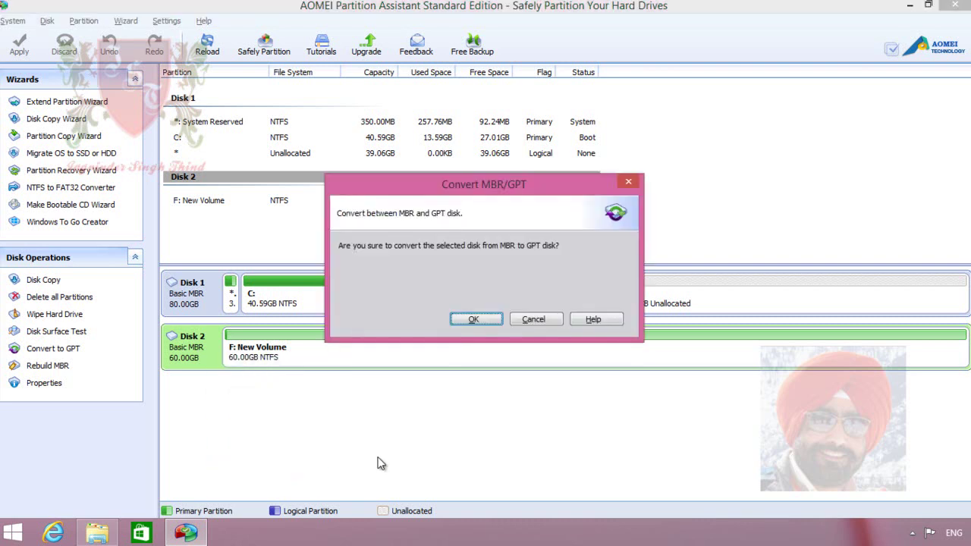
click(491, 321)
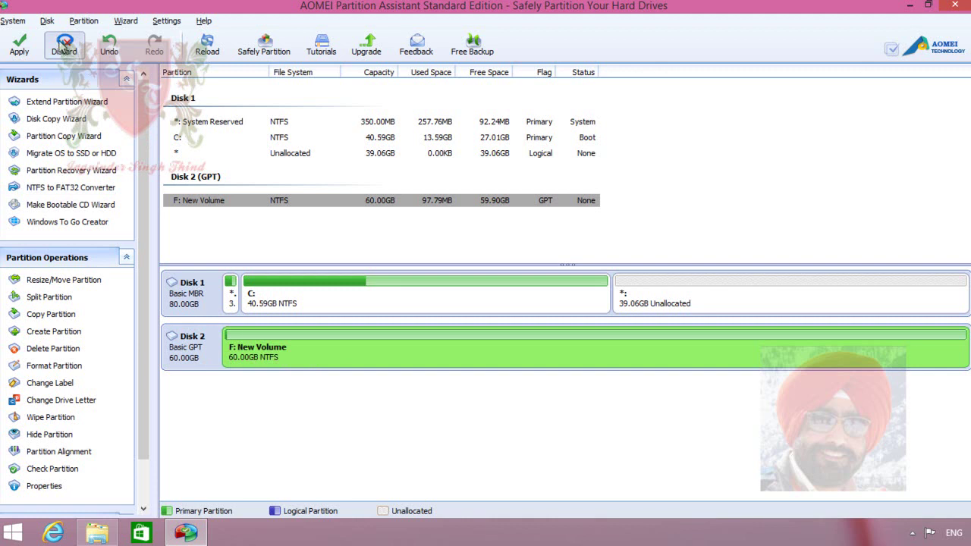
Apply the pending MBR to GPT conversion of Disk 2 and close the completion notice.
click(21, 47)
click(514, 391)
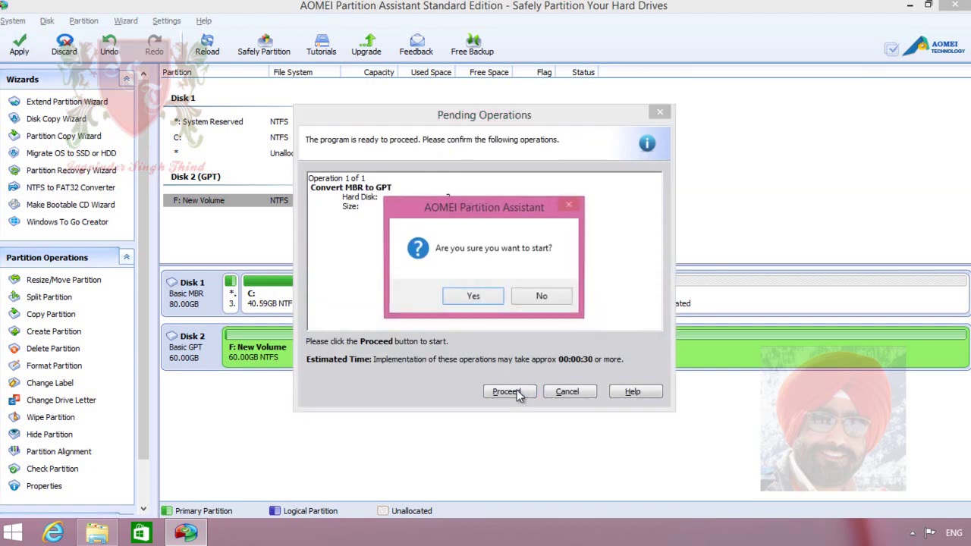
click(477, 296)
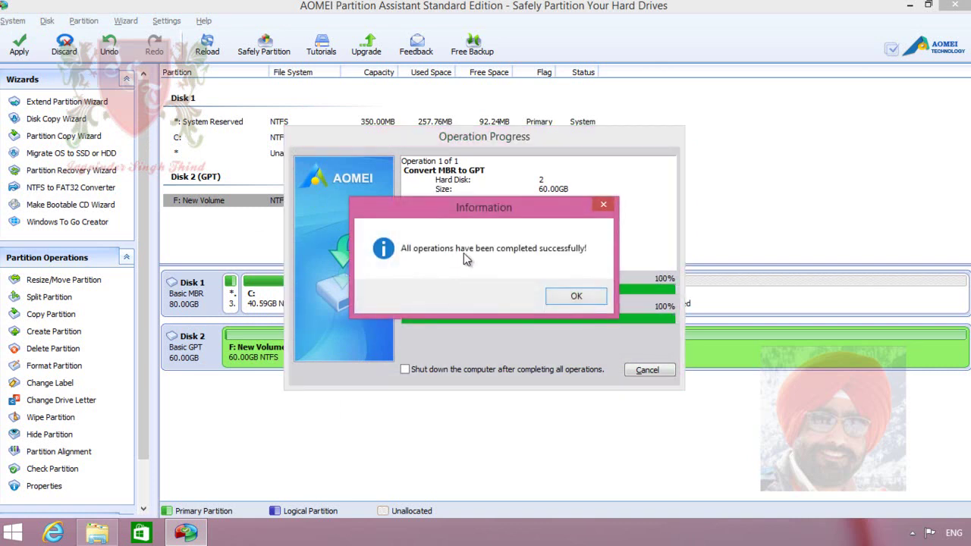
click(577, 296)
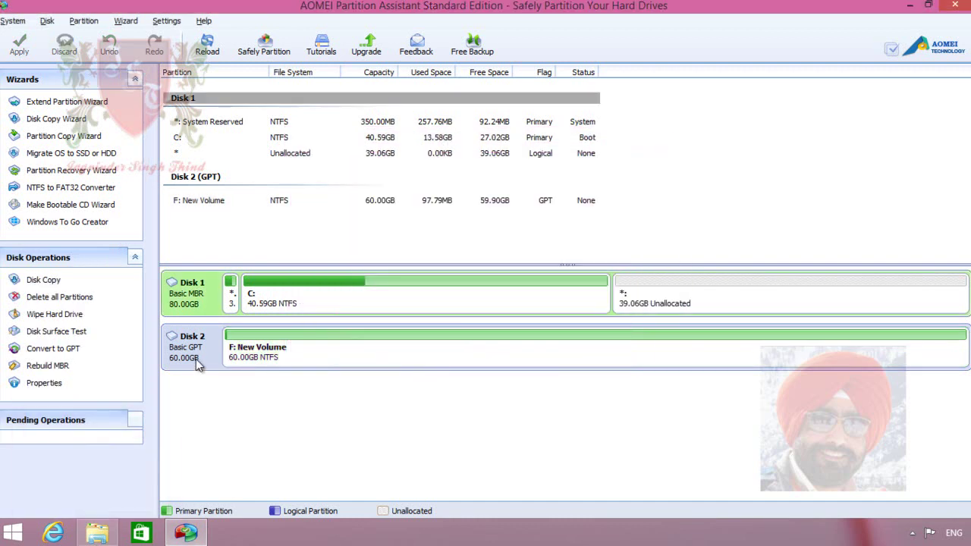
Open the My Data folder on New Volume (F:) in File Explorer to check its files after the disk conversion.
click(94, 536)
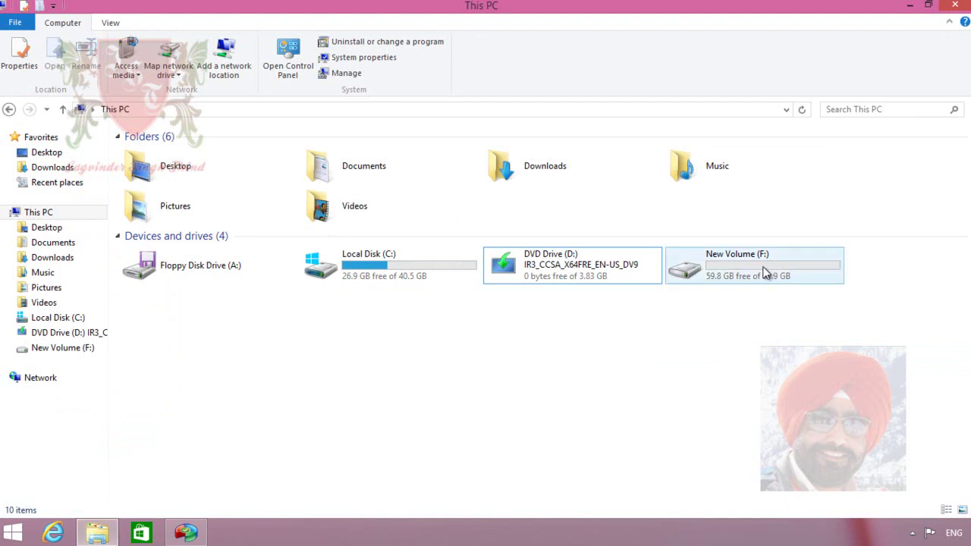
double_click(764, 273)
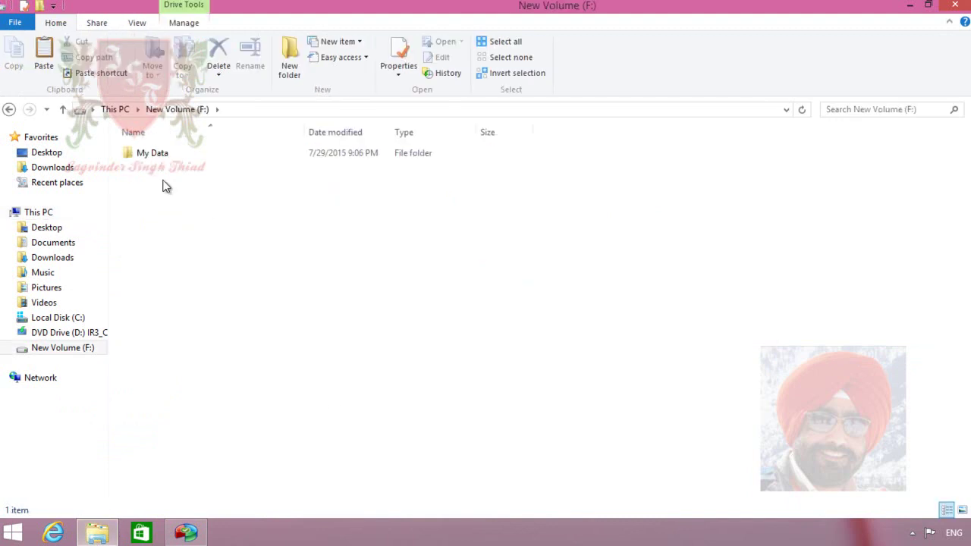
click(157, 155)
click(158, 155)
double_click(182, 152)
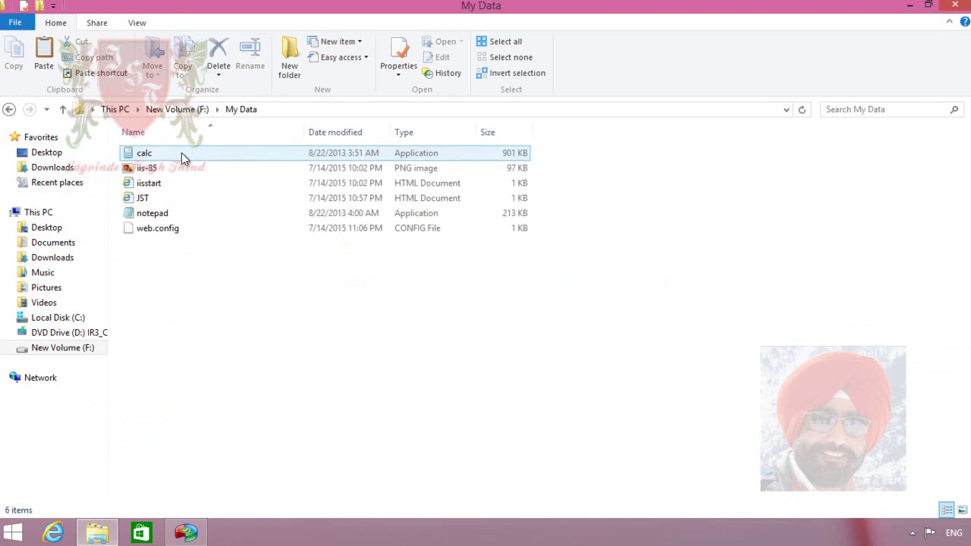
View the JST HTML file in the My Data folder, and close both the page and the folder window.
double_click(157, 199)
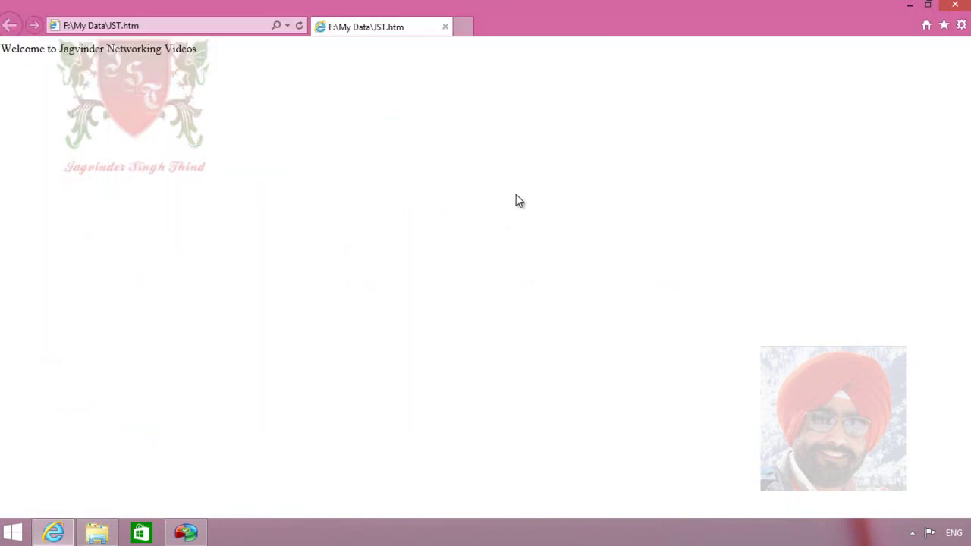
click(965, 6)
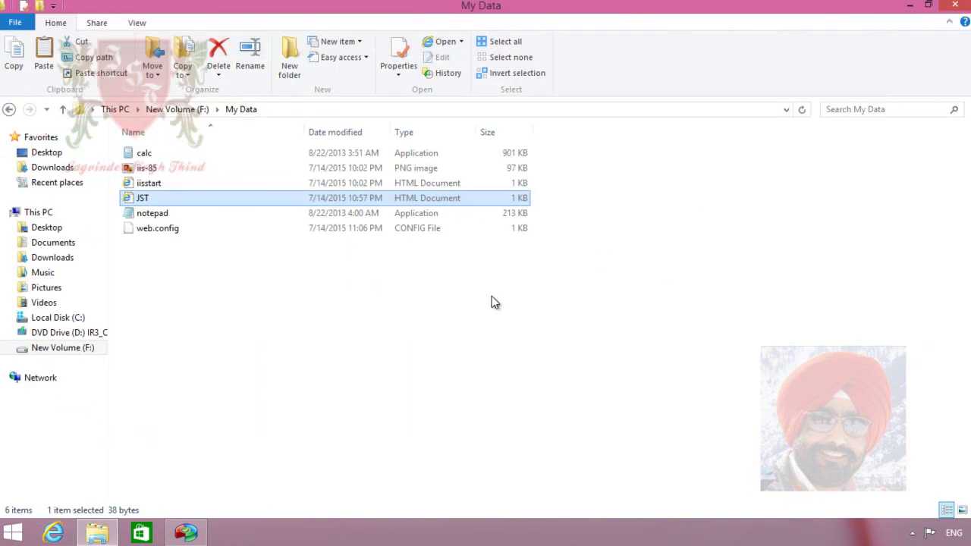
click(954, 5)
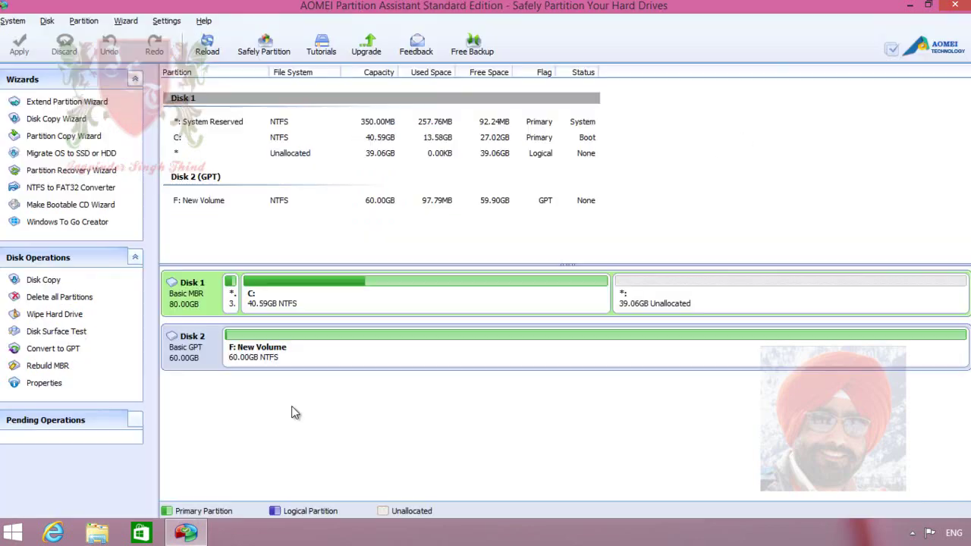
Queue the conversion of Disk 2 from GPT back to MBR.
right_click(207, 359)
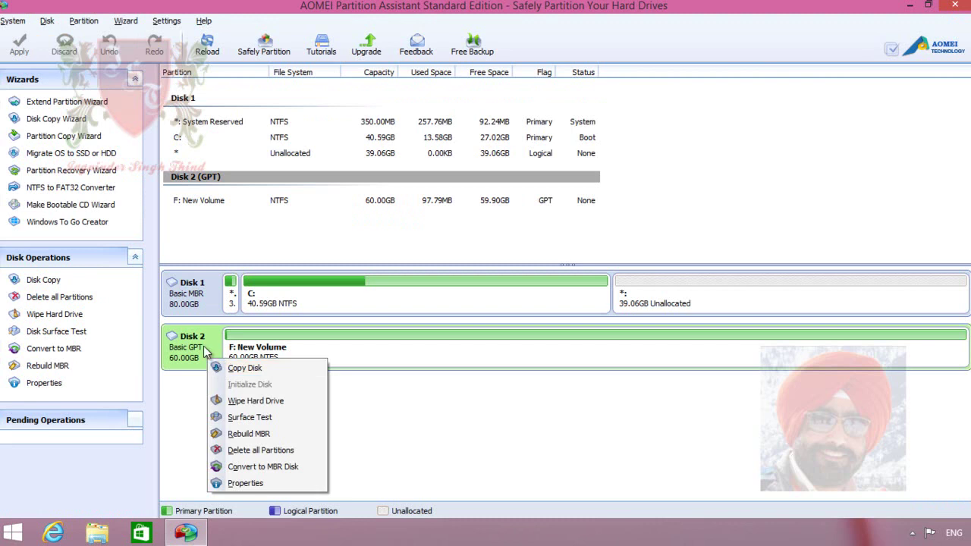
click(311, 468)
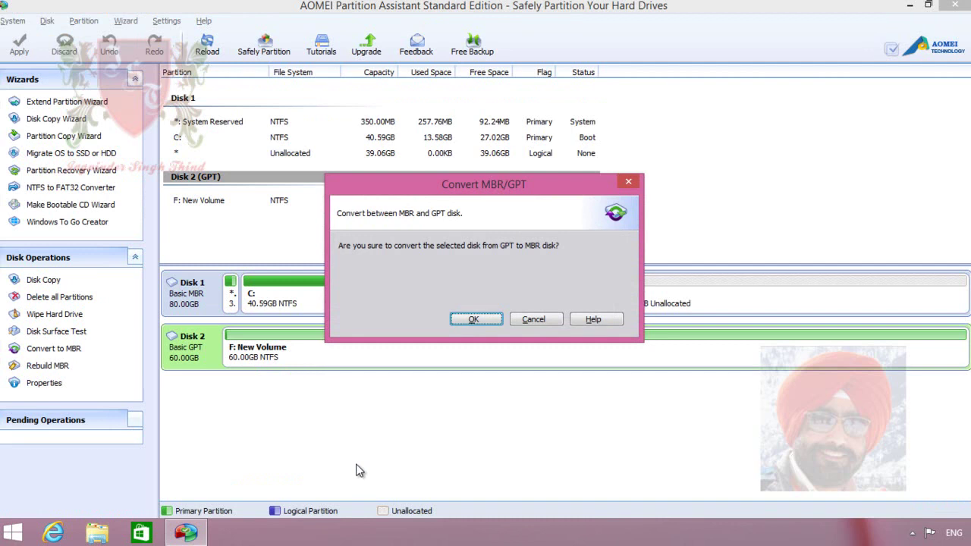
click(474, 319)
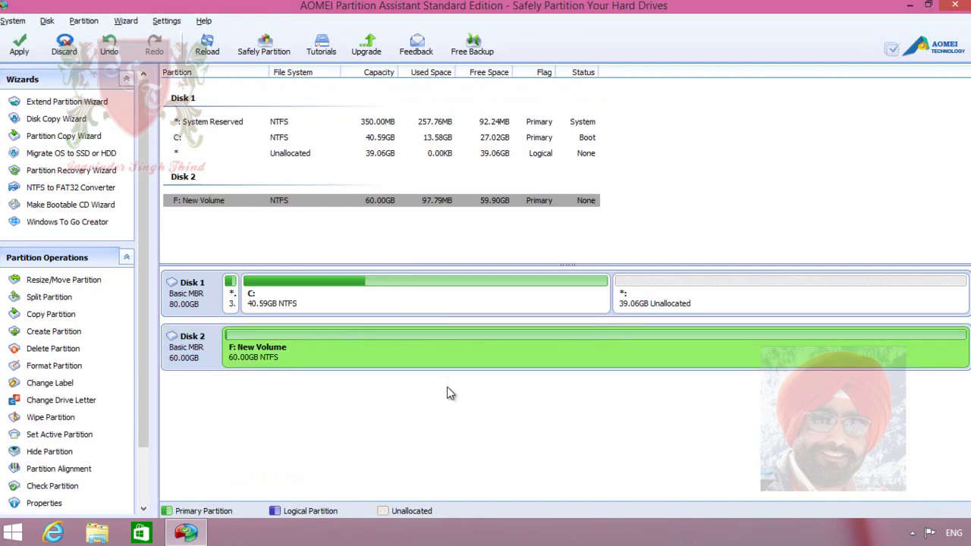
Apply the pending GPT to MBR conversion of Disk 2 and close the completion notice.
click(29, 56)
click(510, 392)
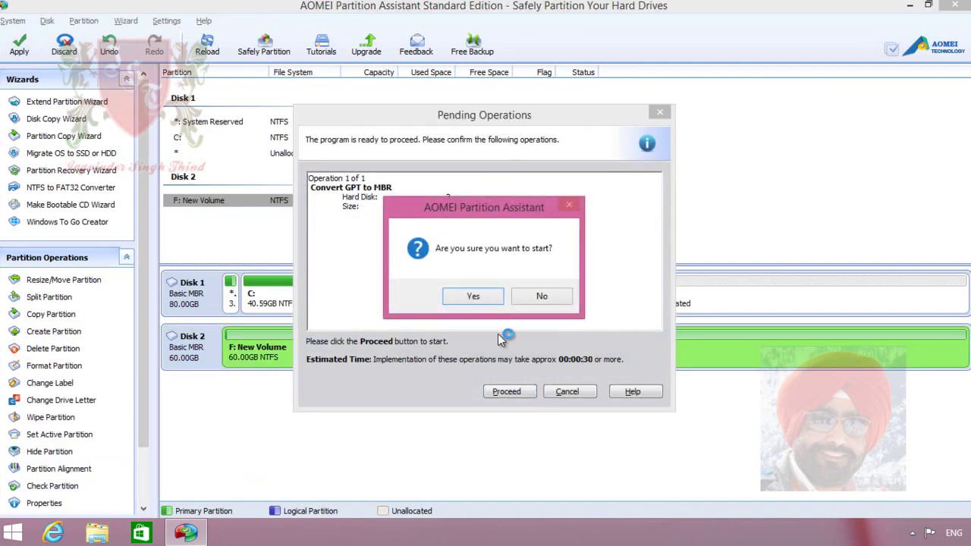
click(473, 297)
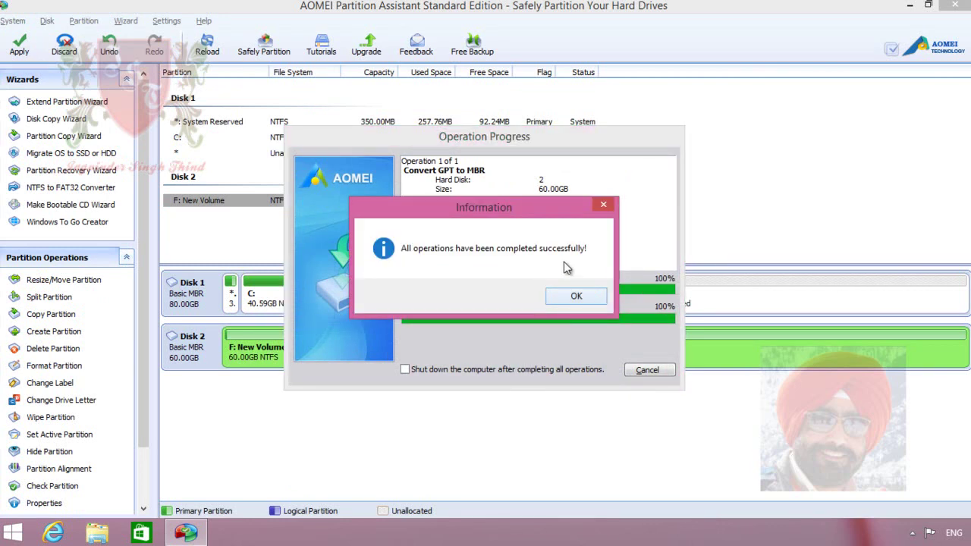
click(573, 297)
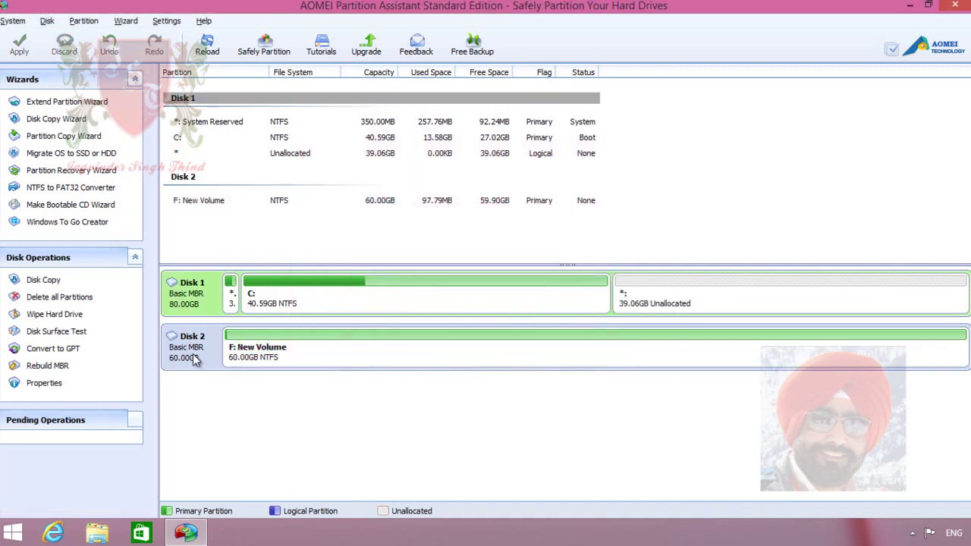
Check the files in the My Data folder on New Volume (F:) in File Explorer, and return to the partition manager.
click(97, 533)
double_click(728, 273)
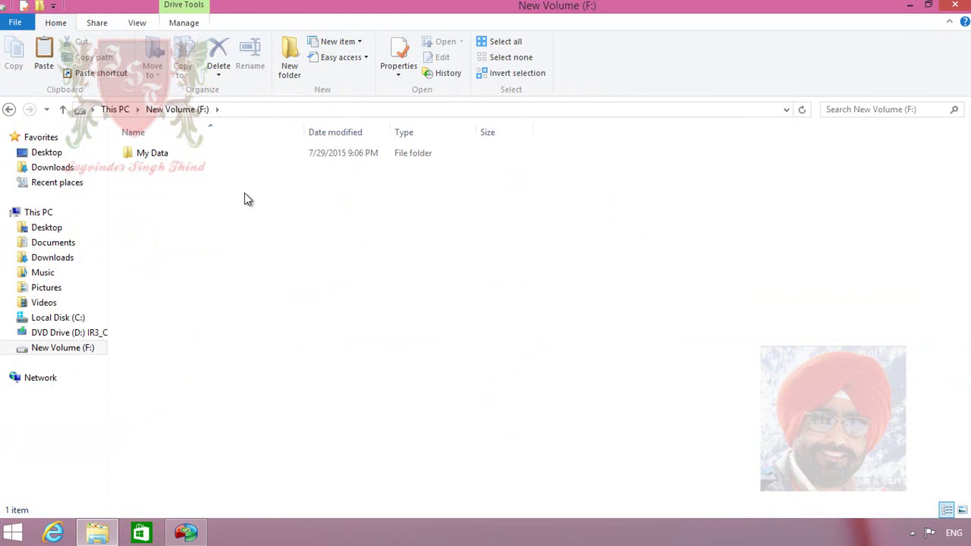
double_click(167, 156)
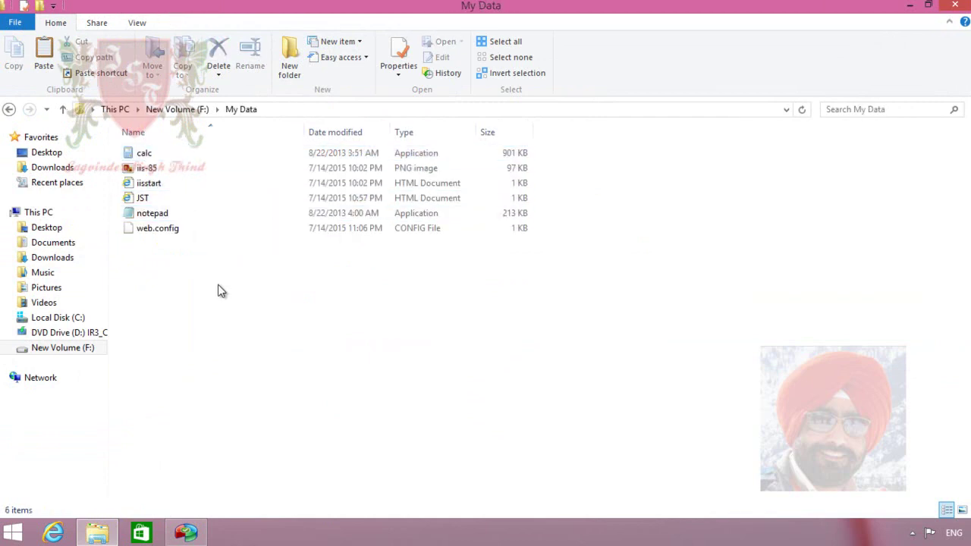
click(961, 11)
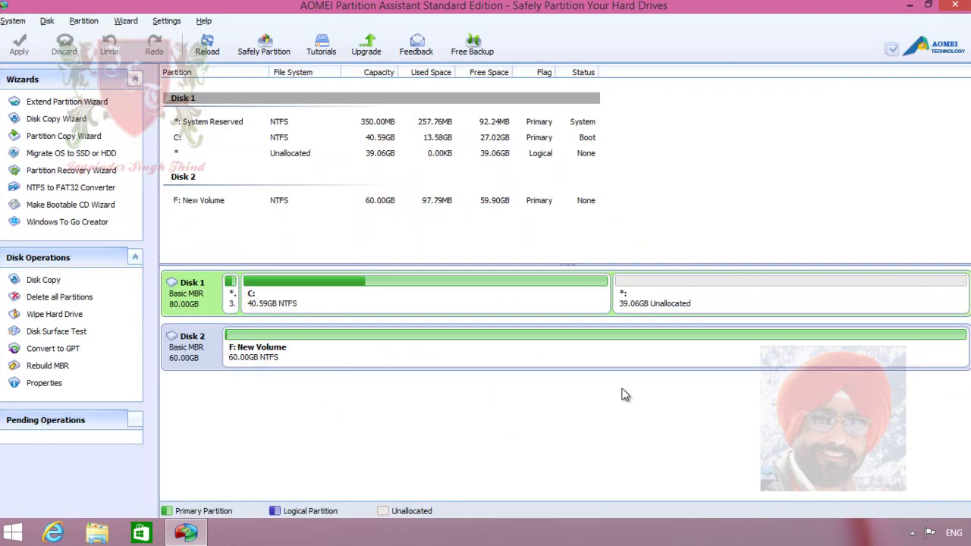
Try to convert system Disk 1 from MBR to GPT, and dismiss the conversion dialogs.
right_click(202, 304)
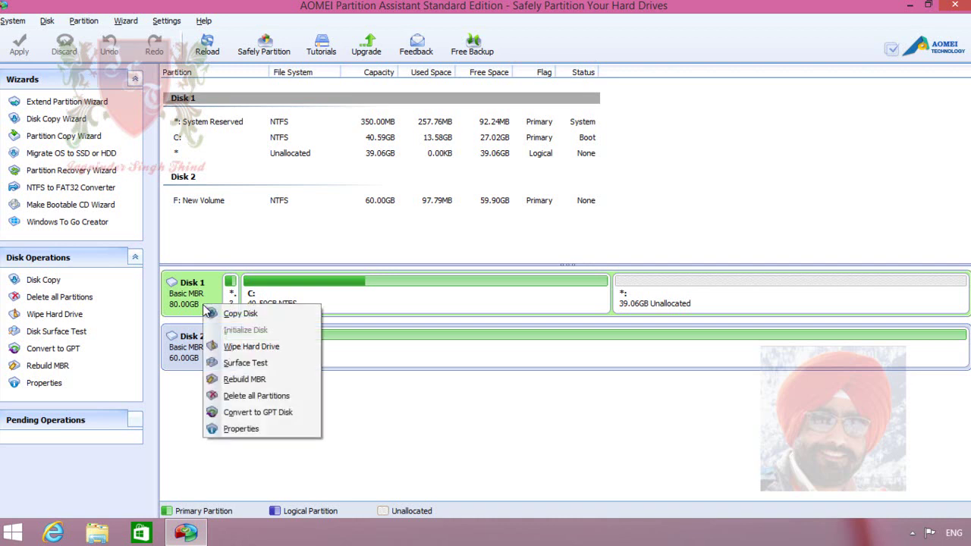
click(310, 413)
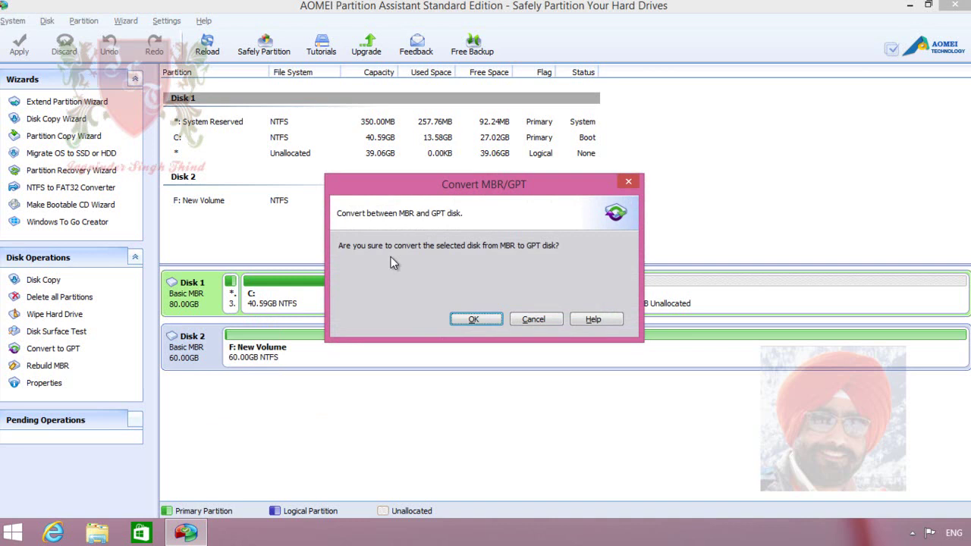
click(475, 319)
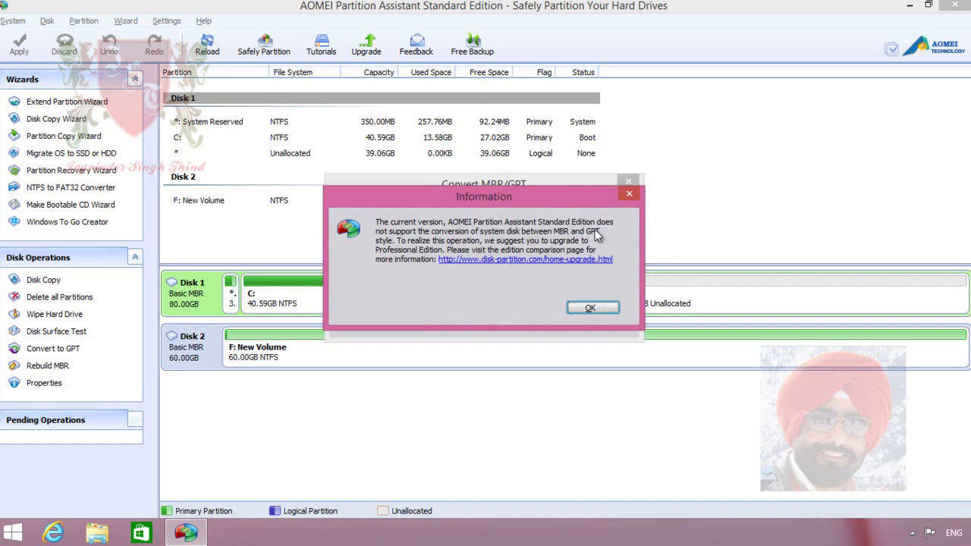
click(630, 195)
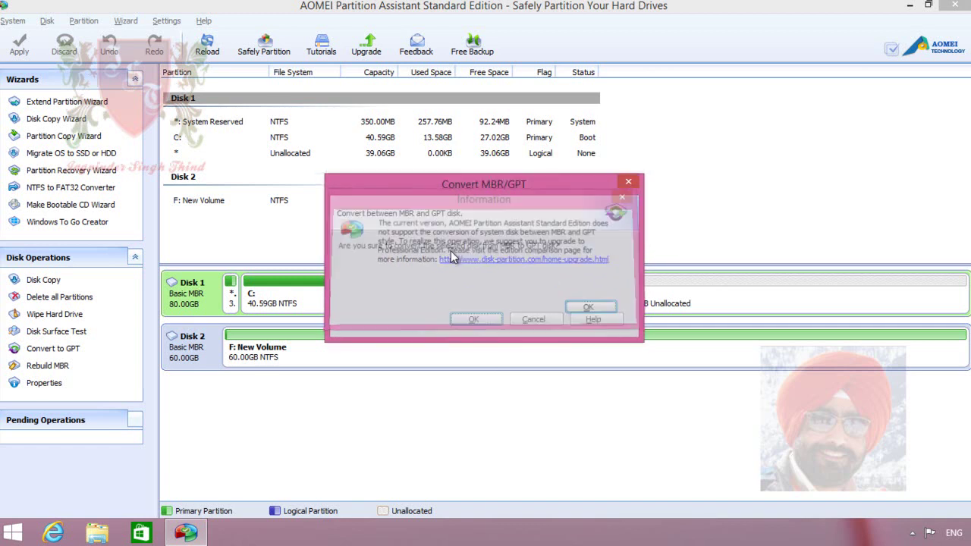
key(Escape)
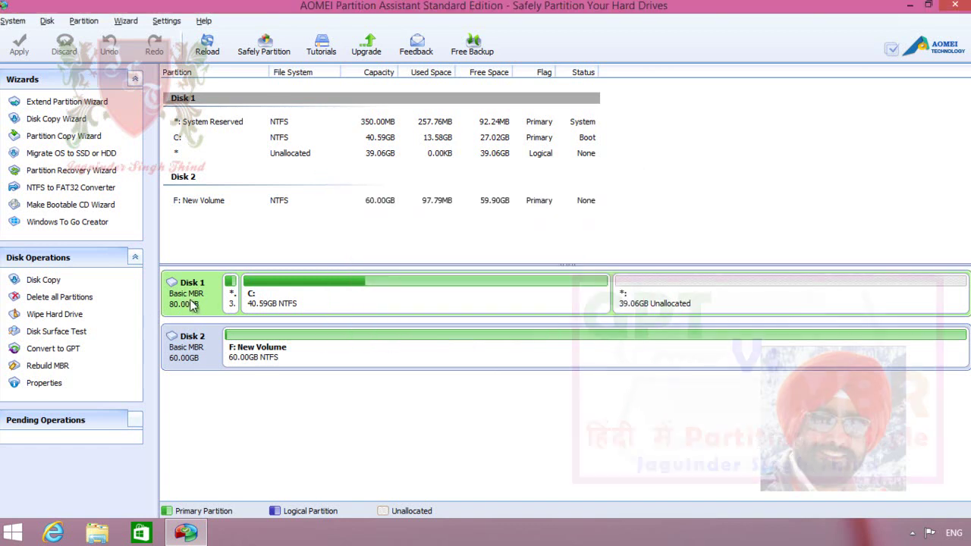